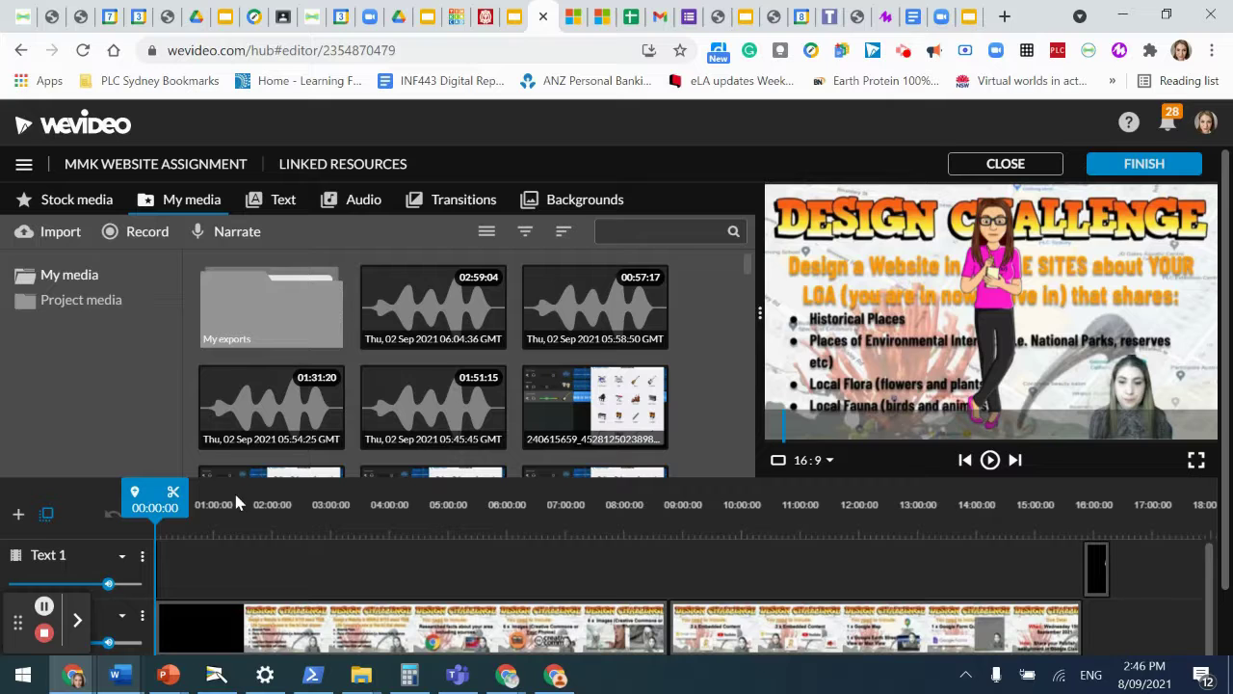
- Finish editing the MMK Website assignment film to reach its export settings
left_click(1116, 165)
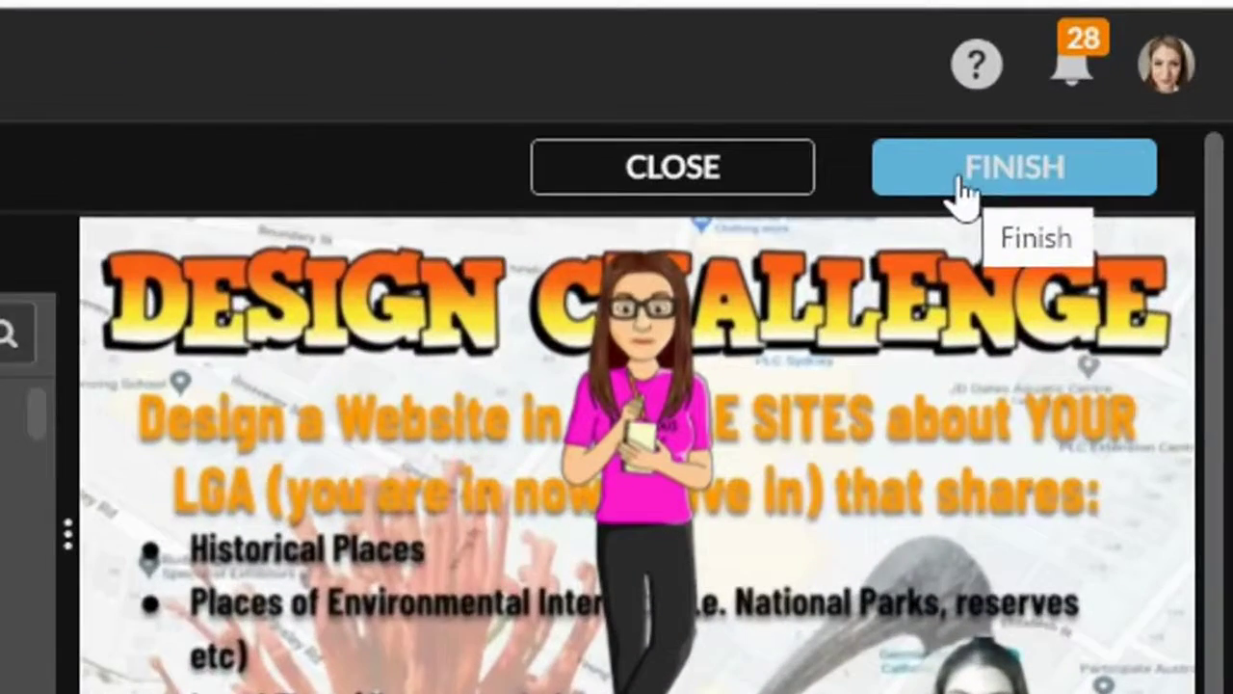
left_click(1129, 171)
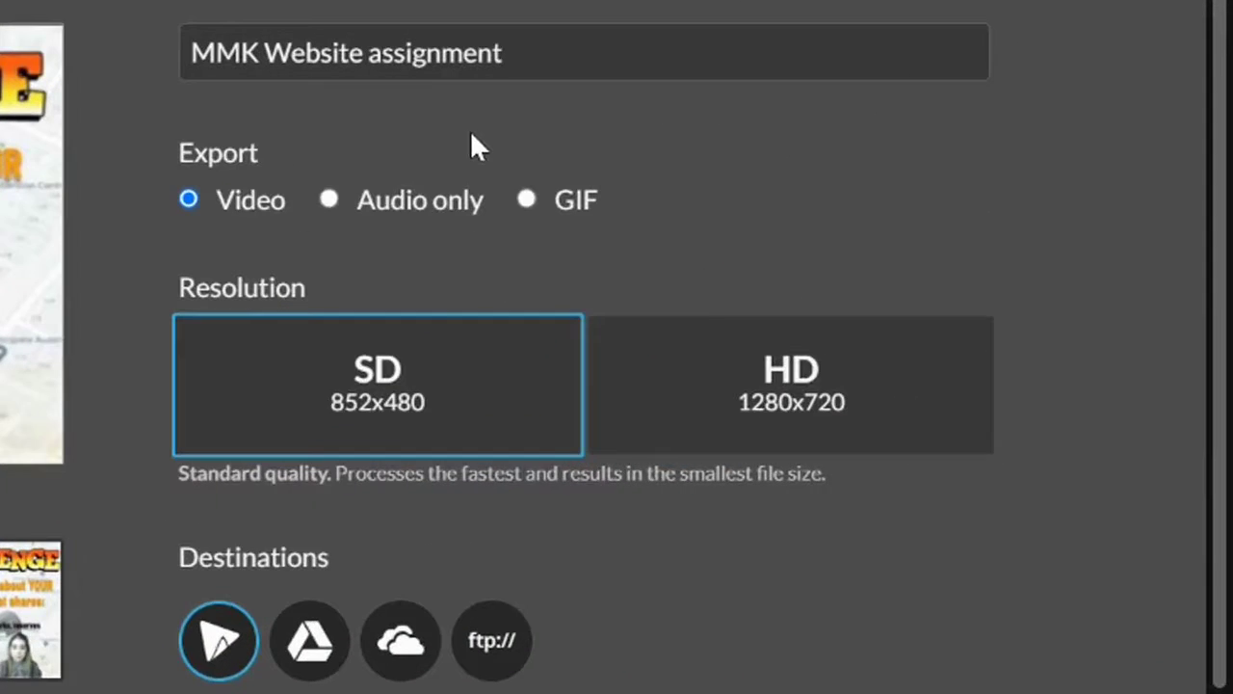
left_click(520, 48)
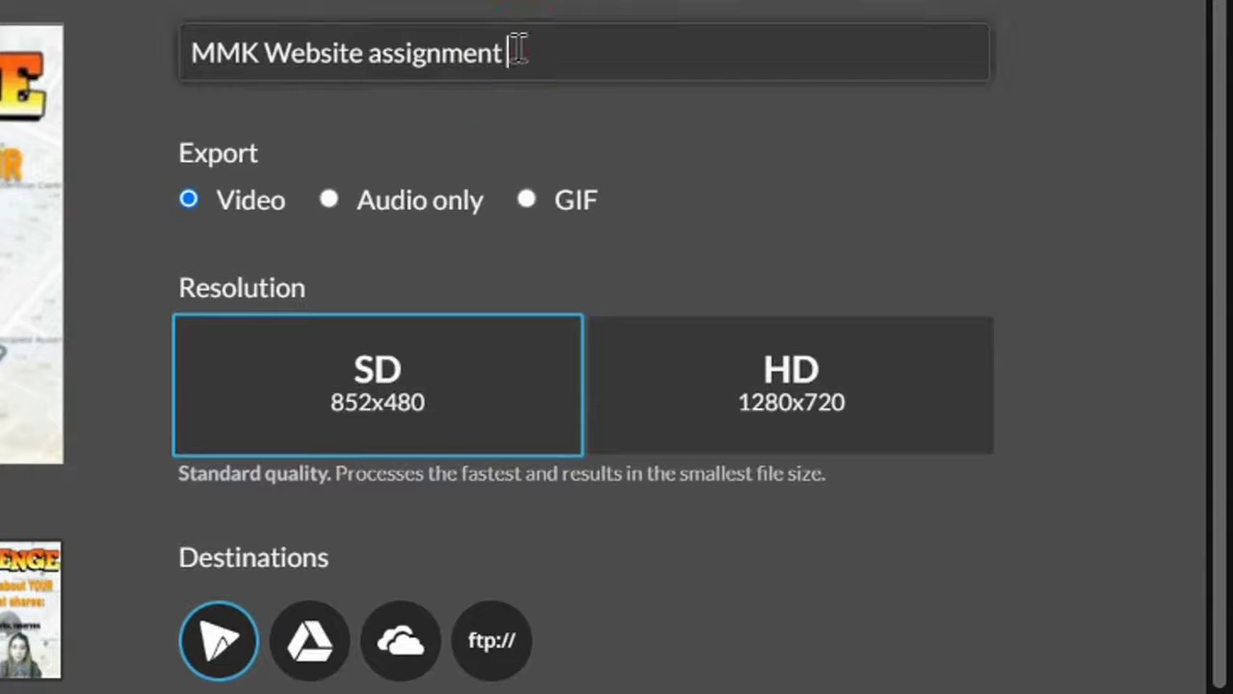
left_click(190, 201)
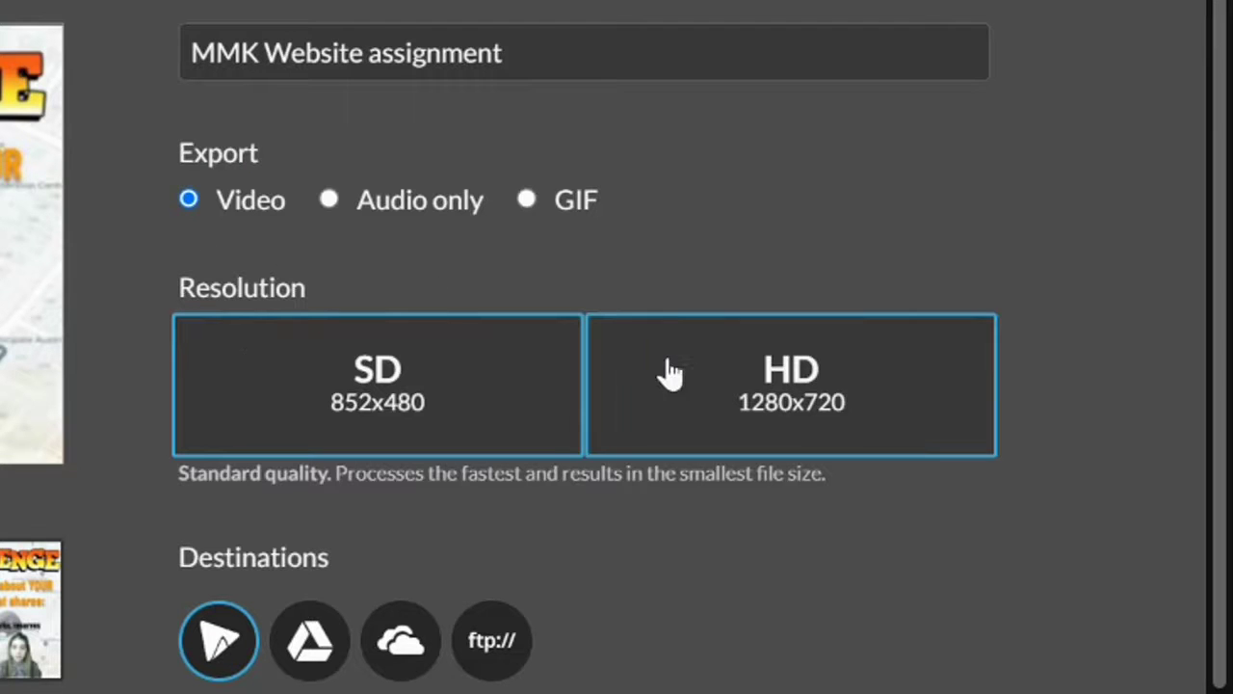
- Export the film at HD 1280x720 with Google Drive added as a destination
left_click(642, 388)
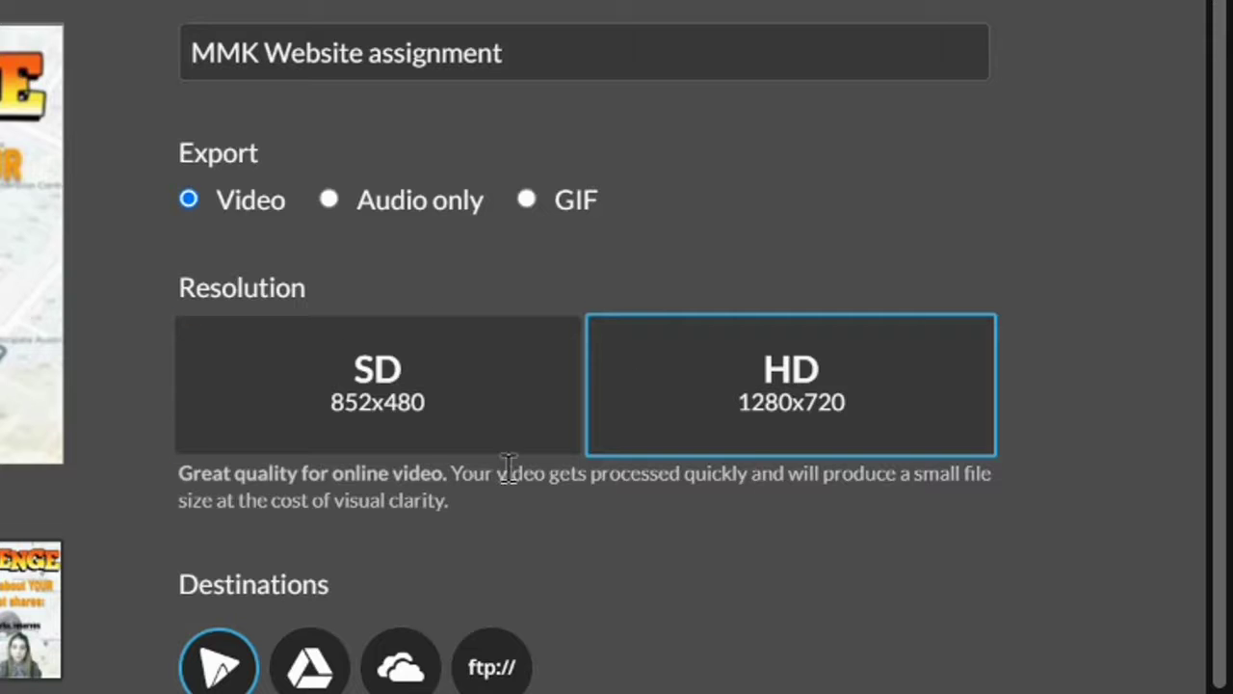
scroll(508, 469, "down", 1)
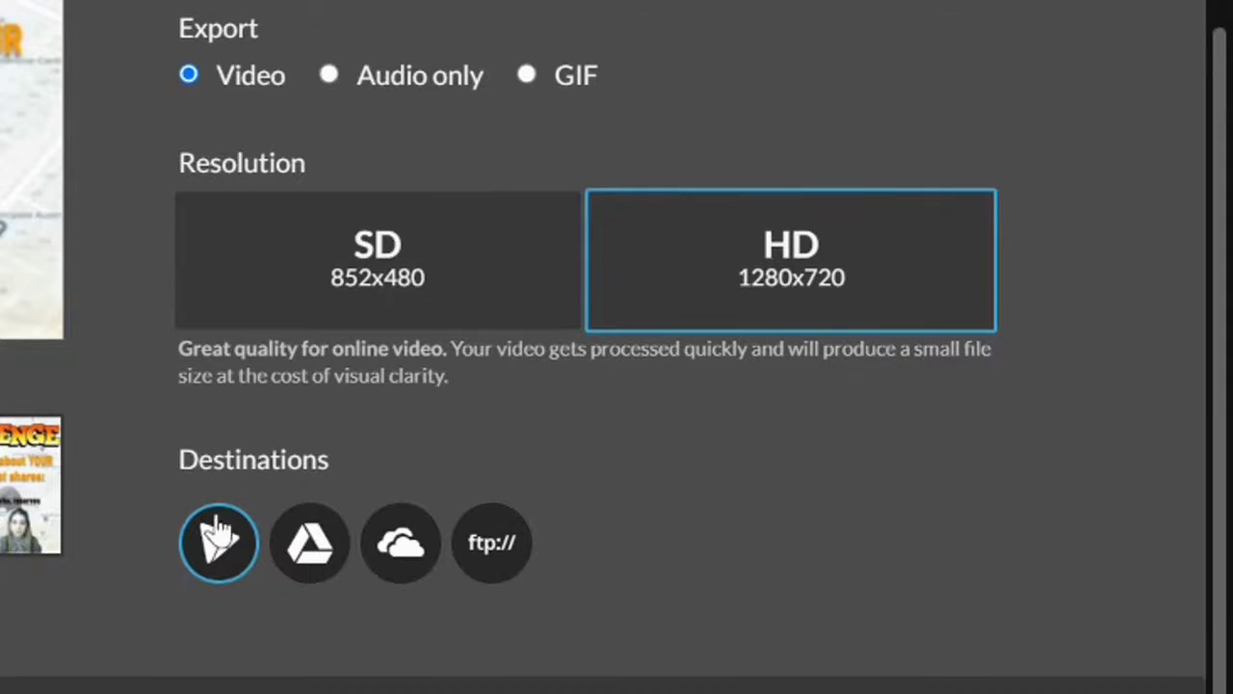
left_click(306, 551)
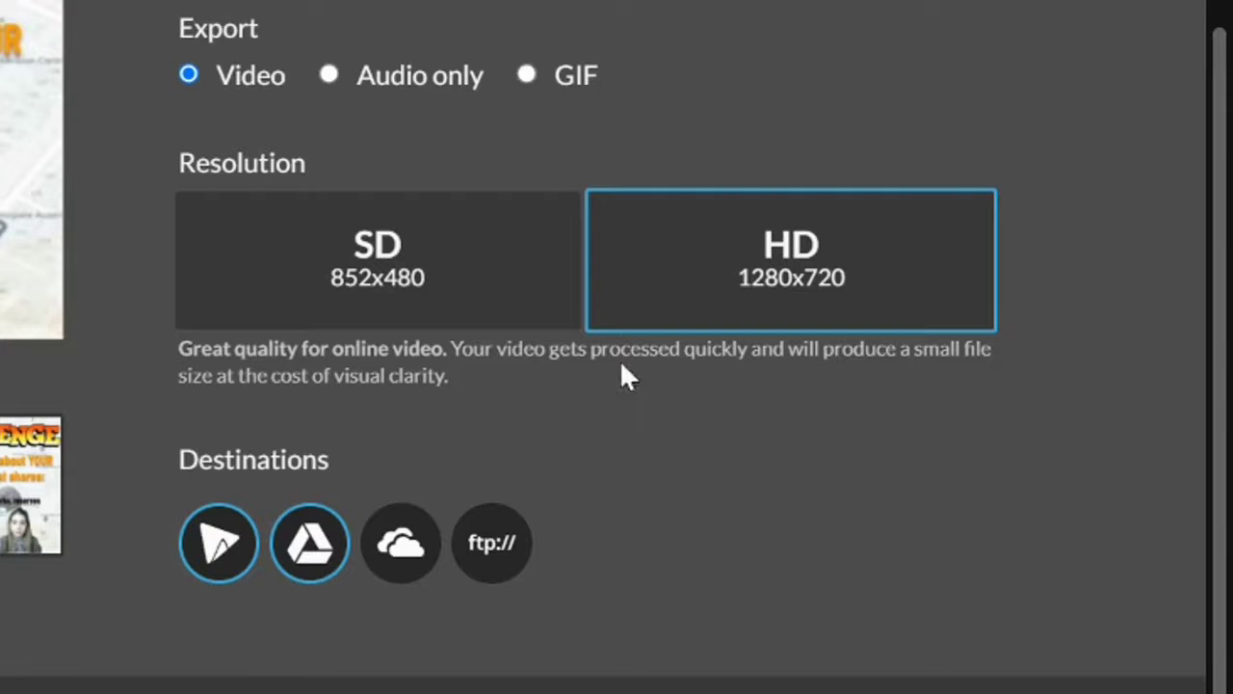
scroll(289, 404, "up", 2)
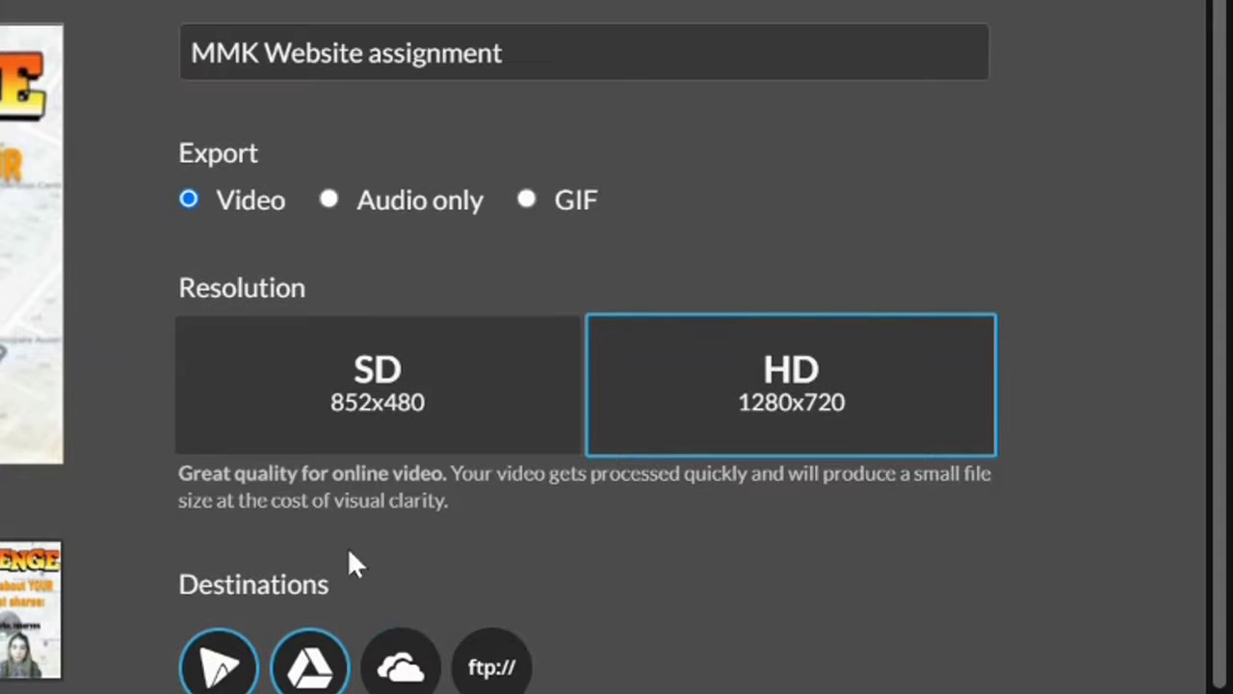
scroll(482, 537, "down", 2)
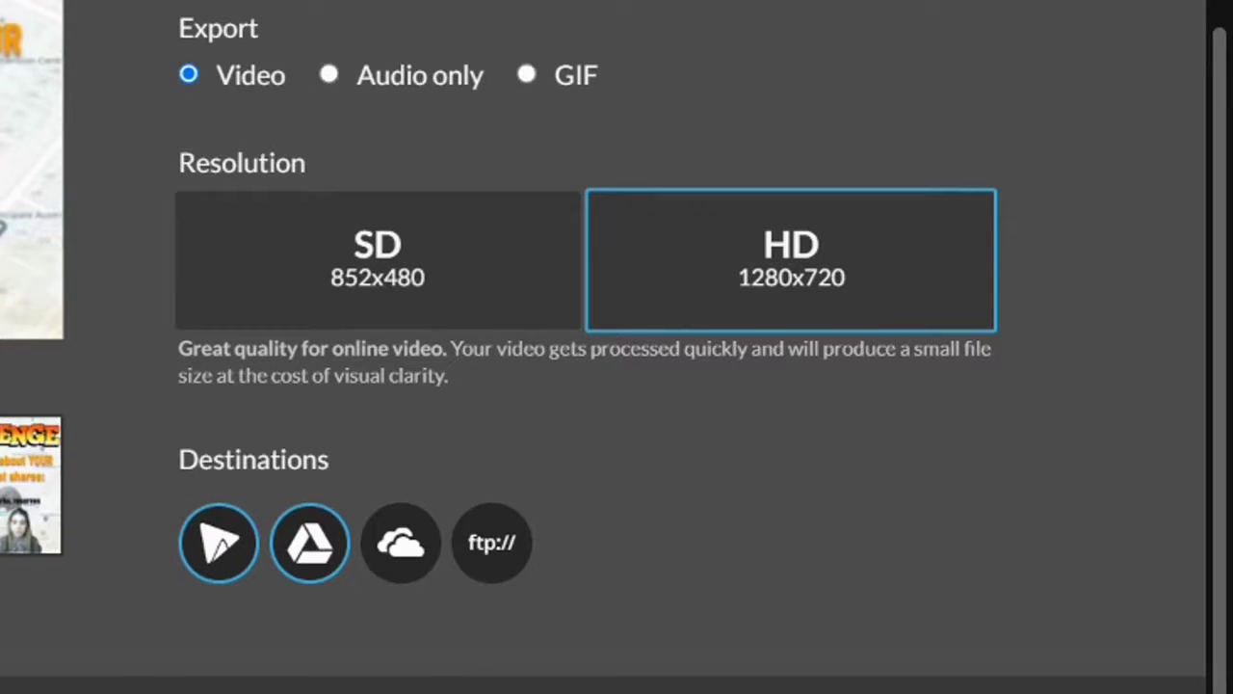
left_click(920, 690)
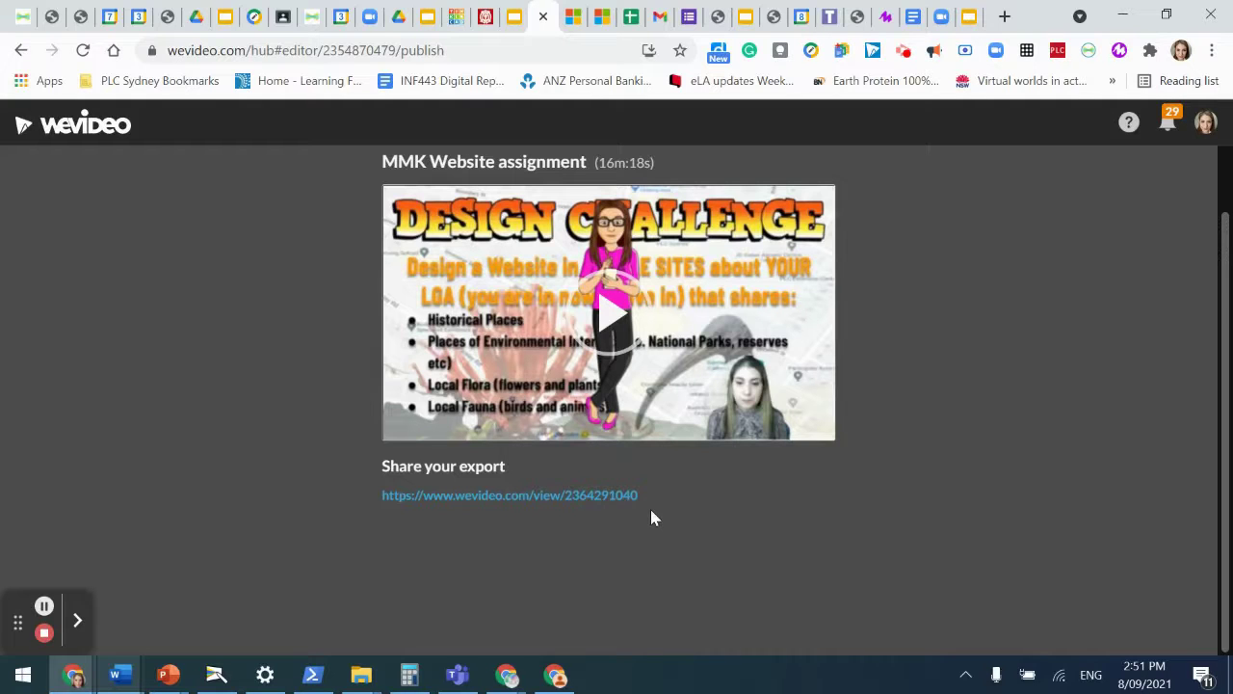
- In Google Drive, clear the old digital pledge search and show Recent files
left_click(199, 29)
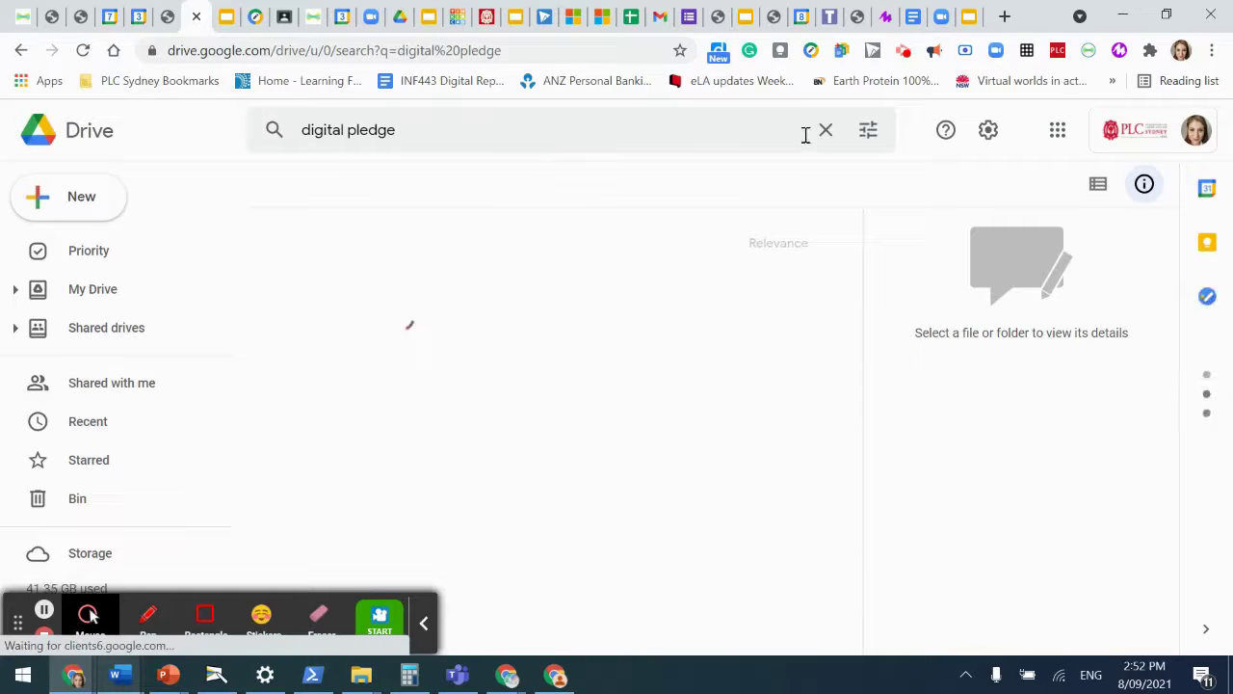
left_click(823, 129)
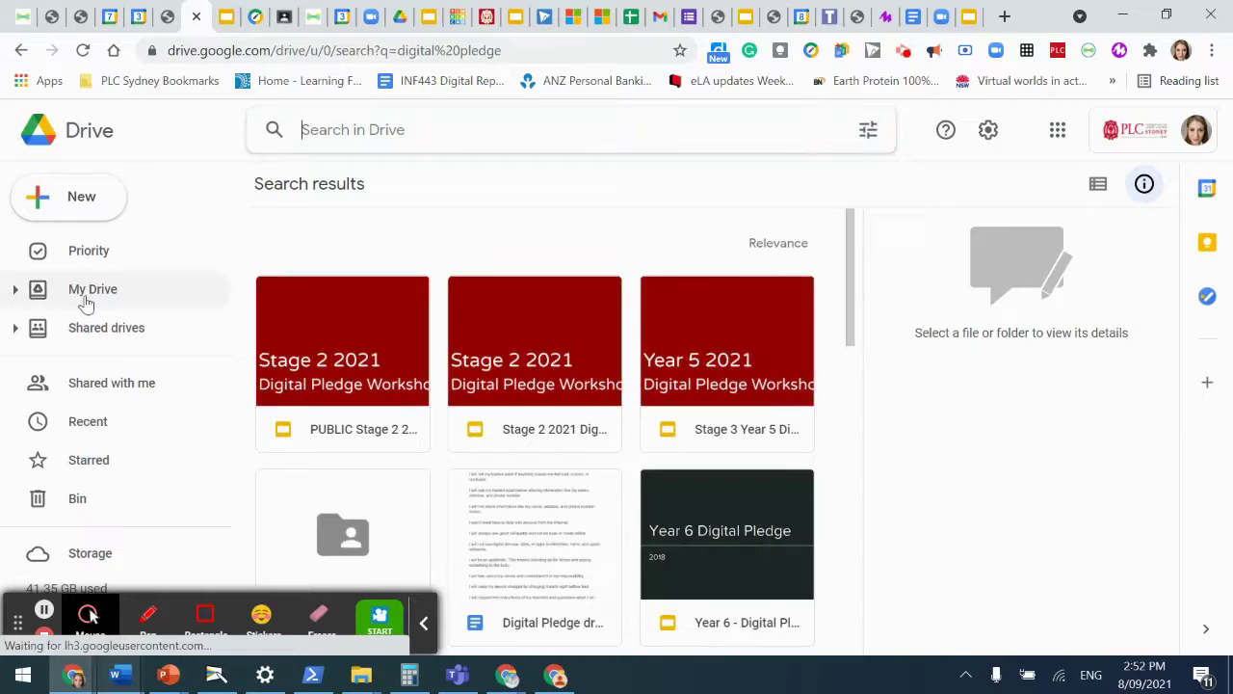
left_click(88, 424)
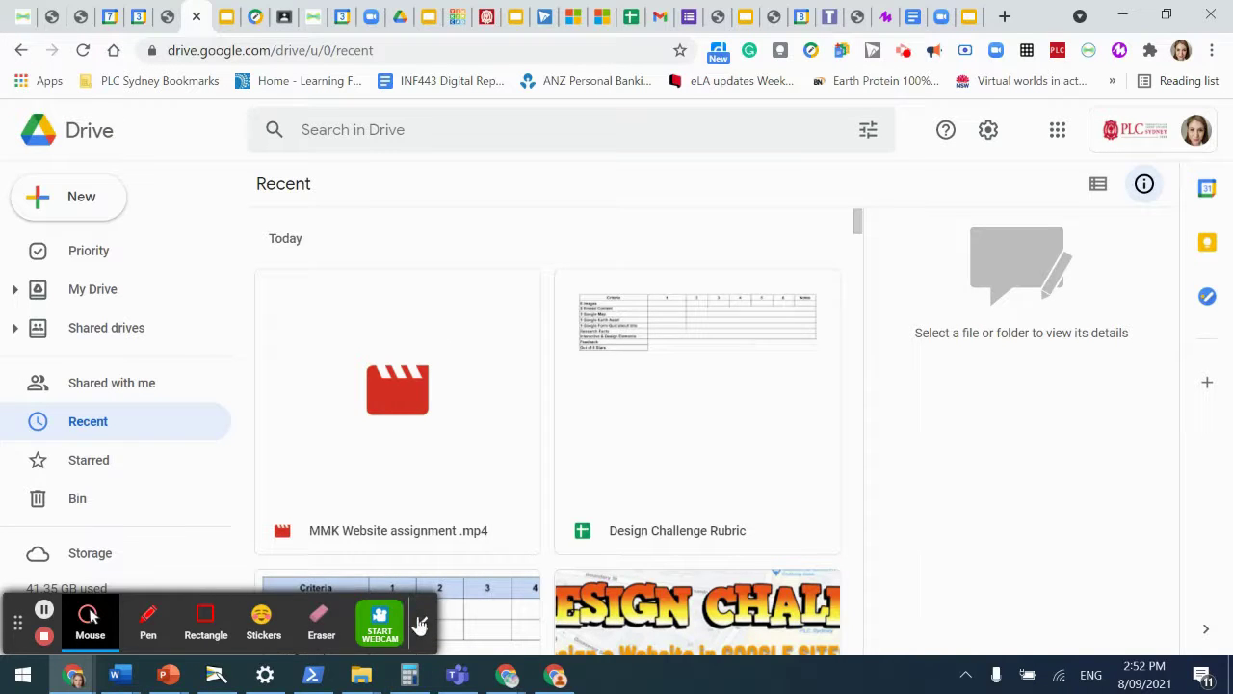
- Select the MMK Website assignment .mp4 file to view its upload activity
left_click(419, 625)
scroll(405, 549, "up", 2)
left_click(431, 538)
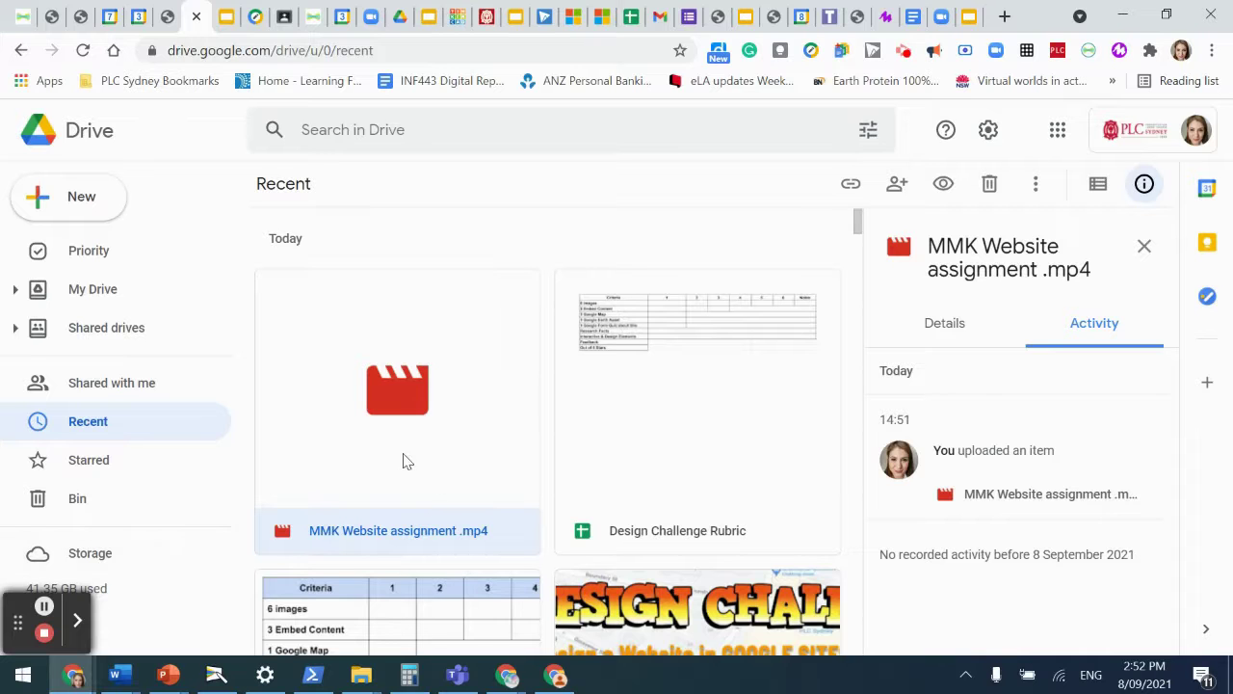
left_click(396, 526)
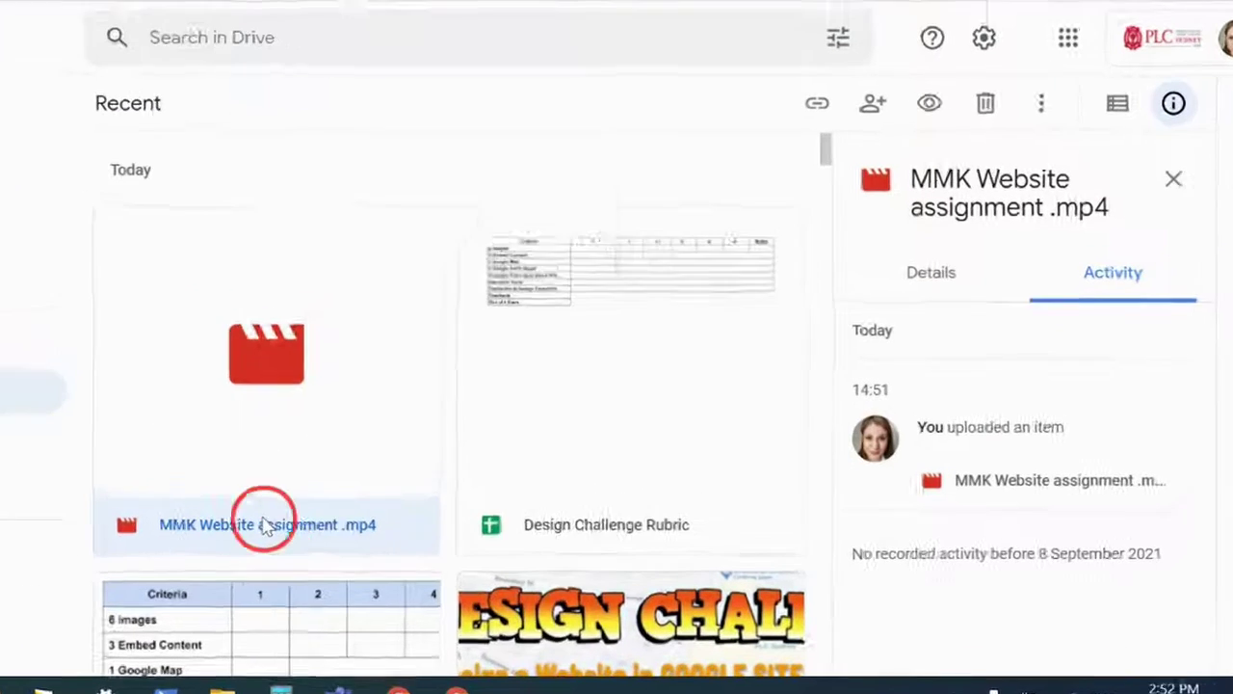
- Download the MMK Website assignment .mp4 despite the virus-scan warning
right_click(265, 525)
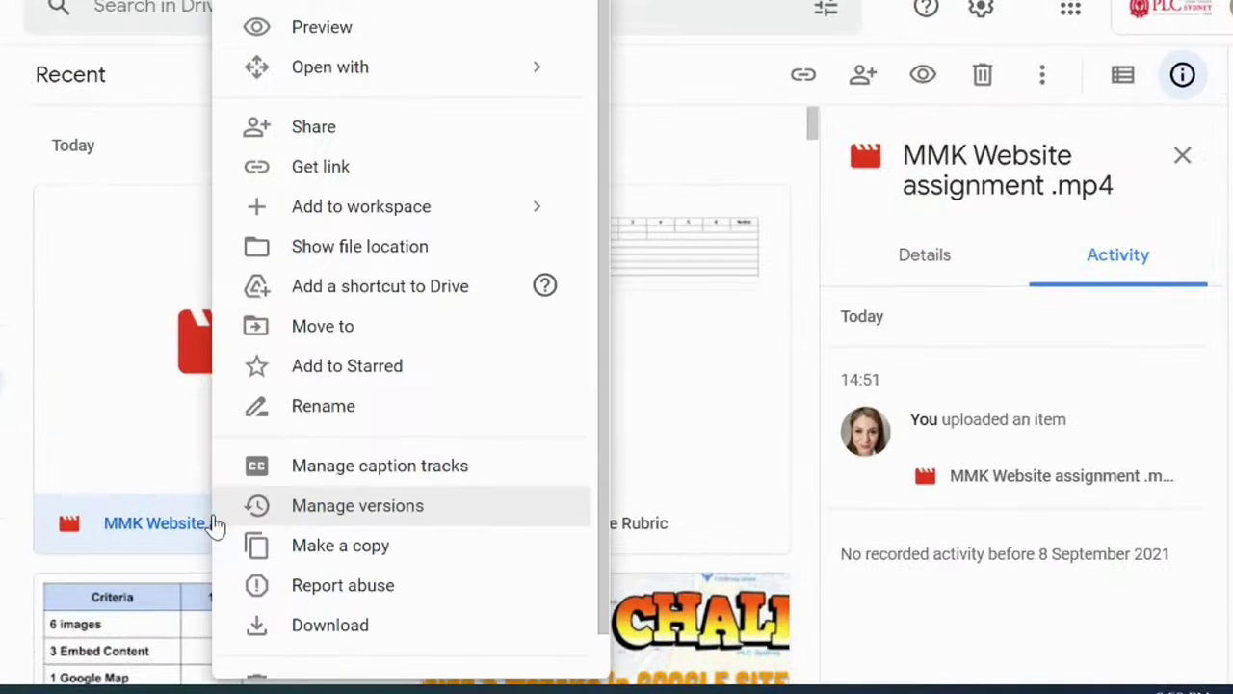
left_click(328, 635)
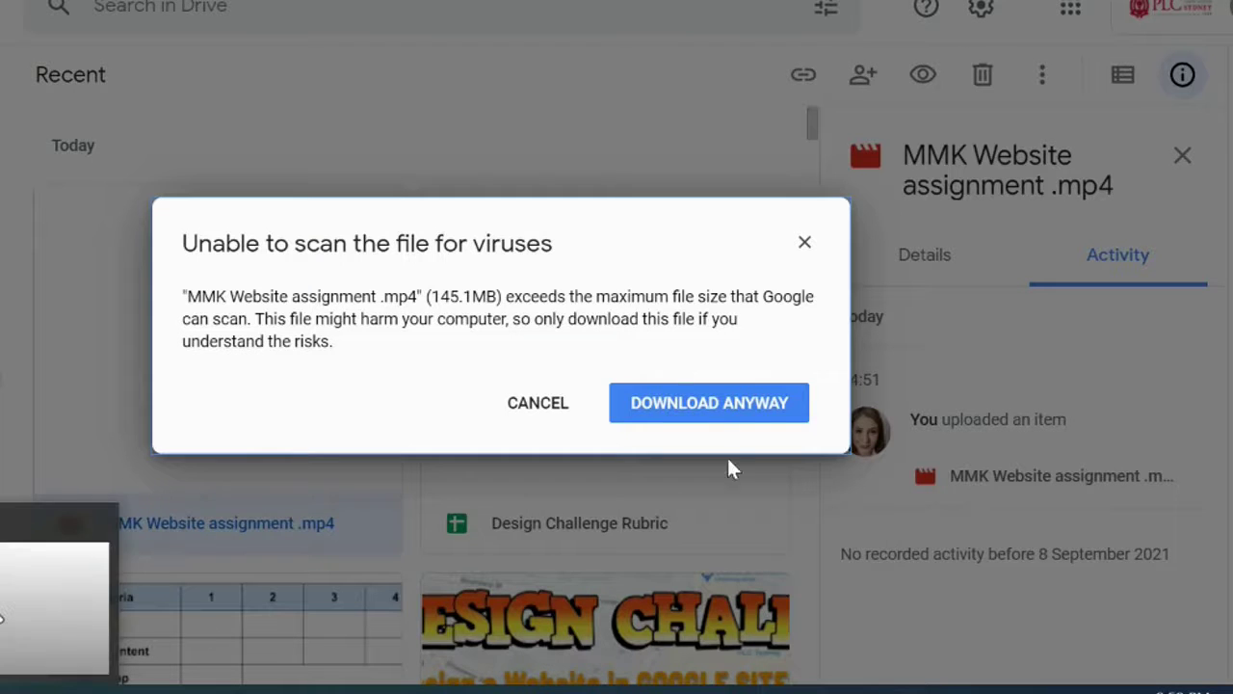
left_click(722, 395)
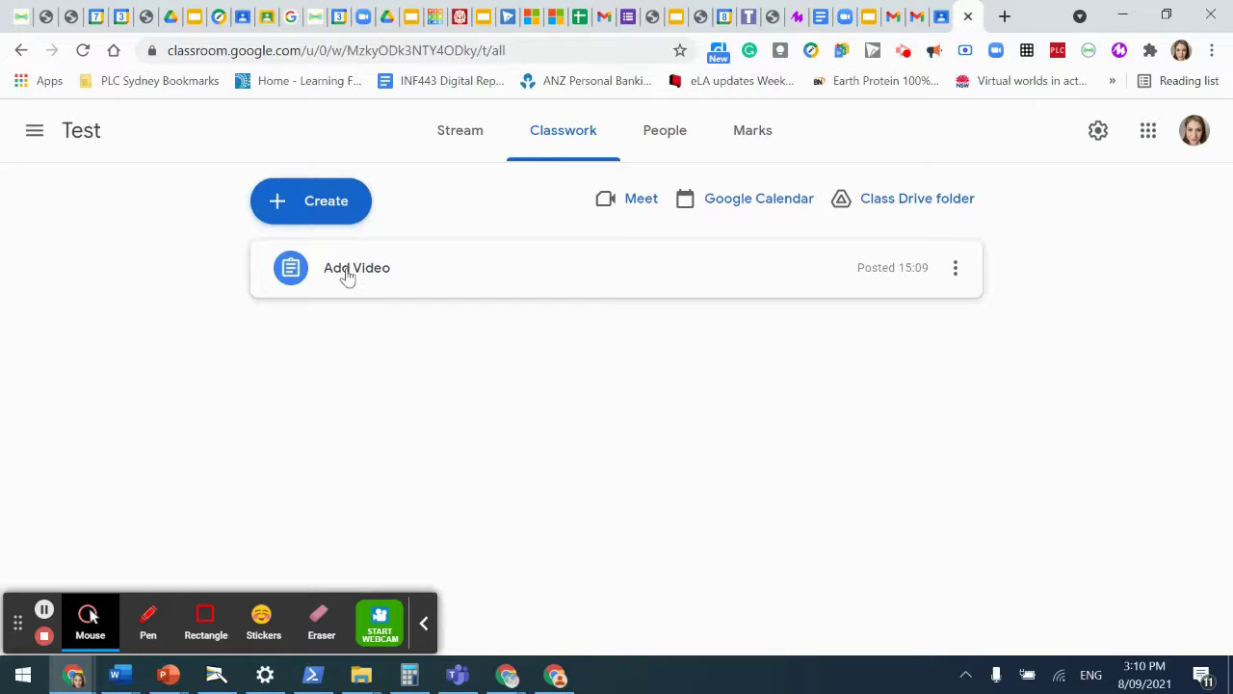
- Open the Add Video assignment and switch to the student's view of it
left_click(348, 276)
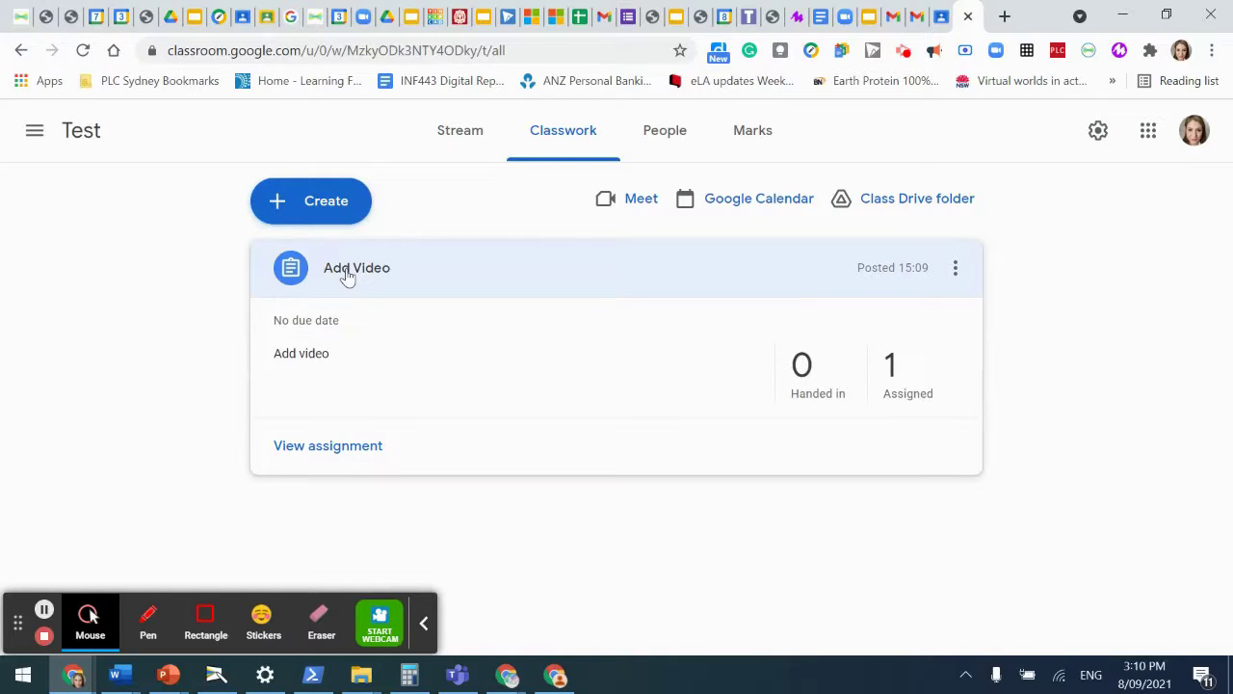
left_click(338, 444)
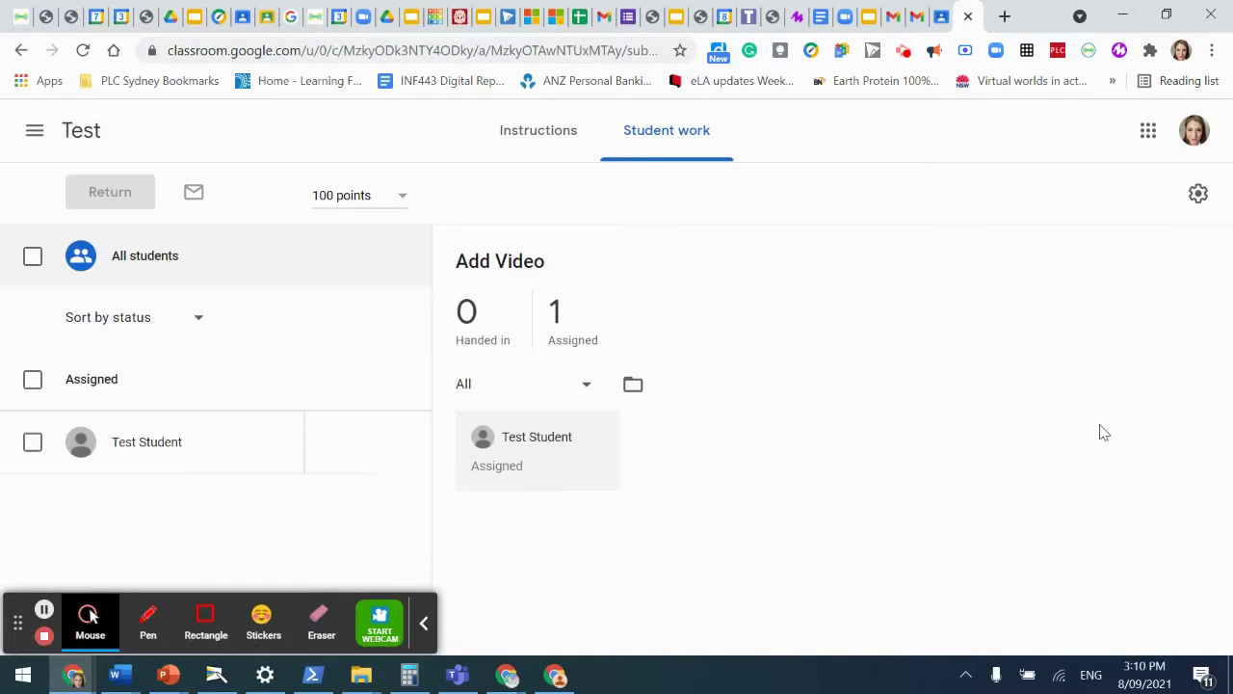
key("ctrl+shift+Tab")
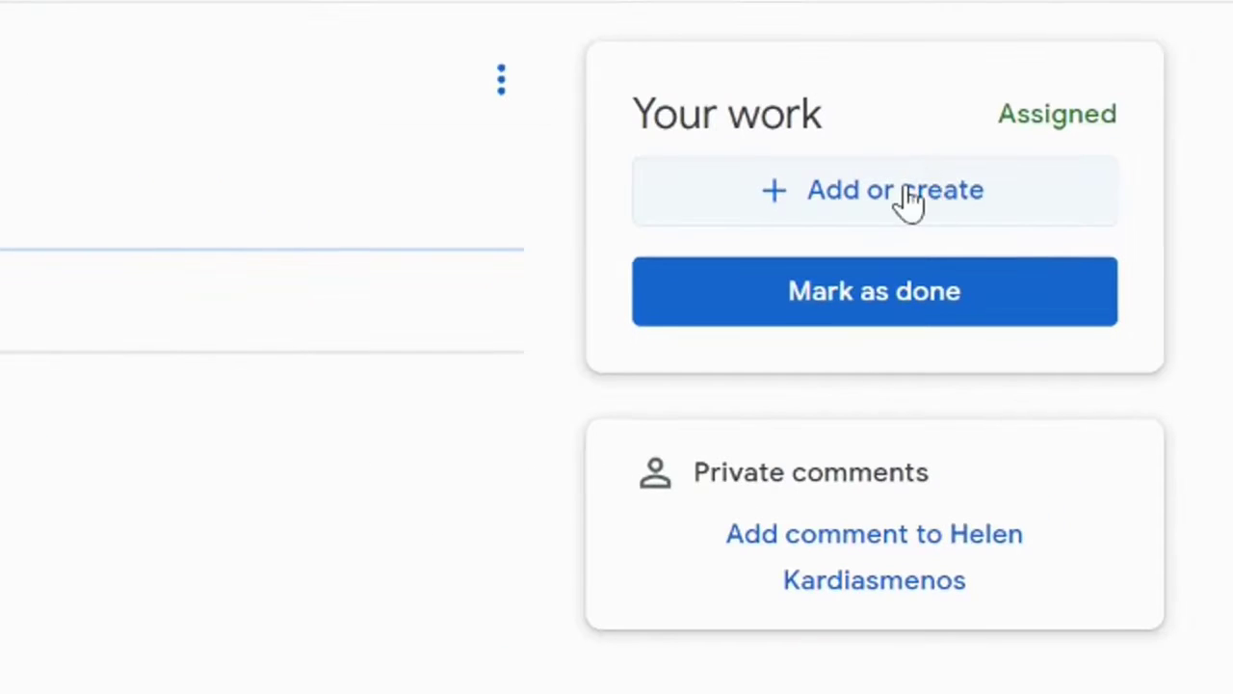
- Bring up the Add or create menu for attaching work
left_click(848, 207)
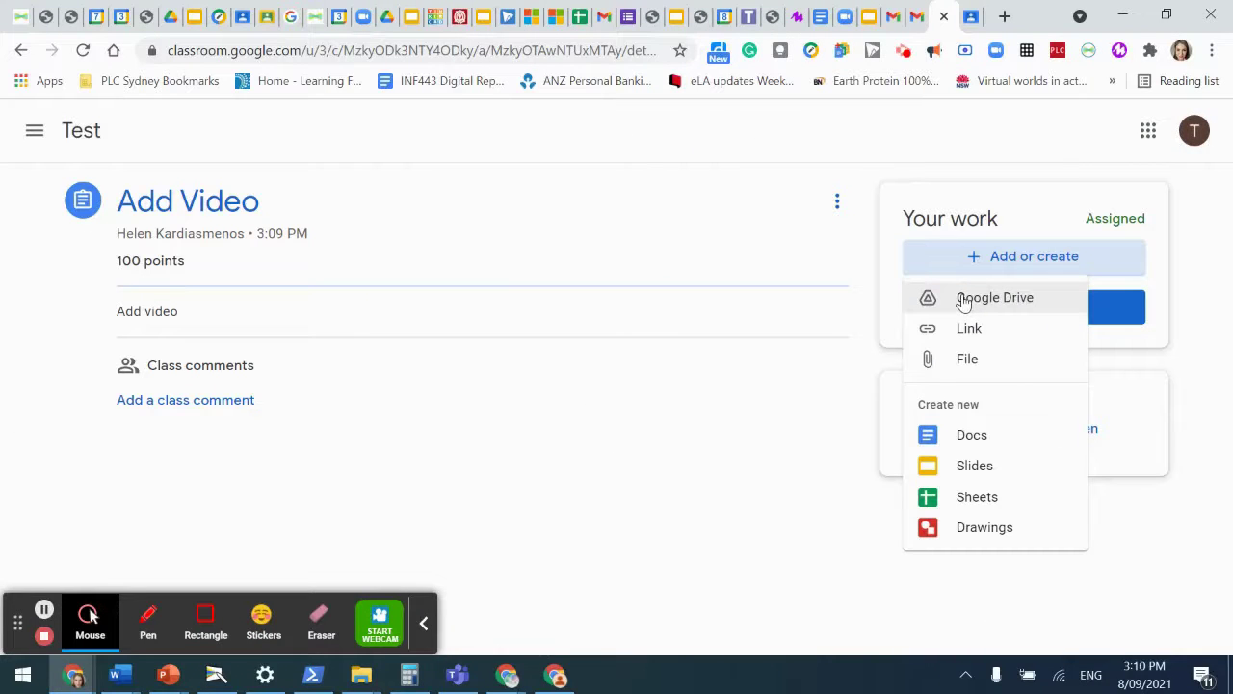
left_click(963, 301)
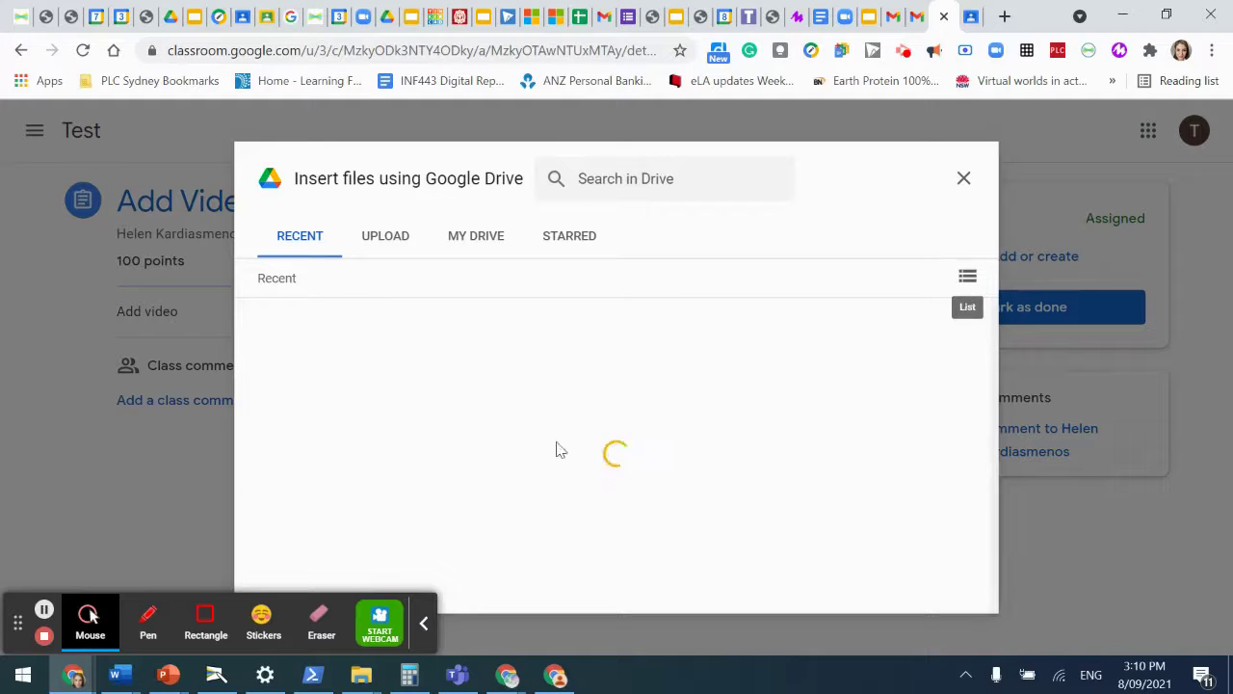
left_click(44, 610)
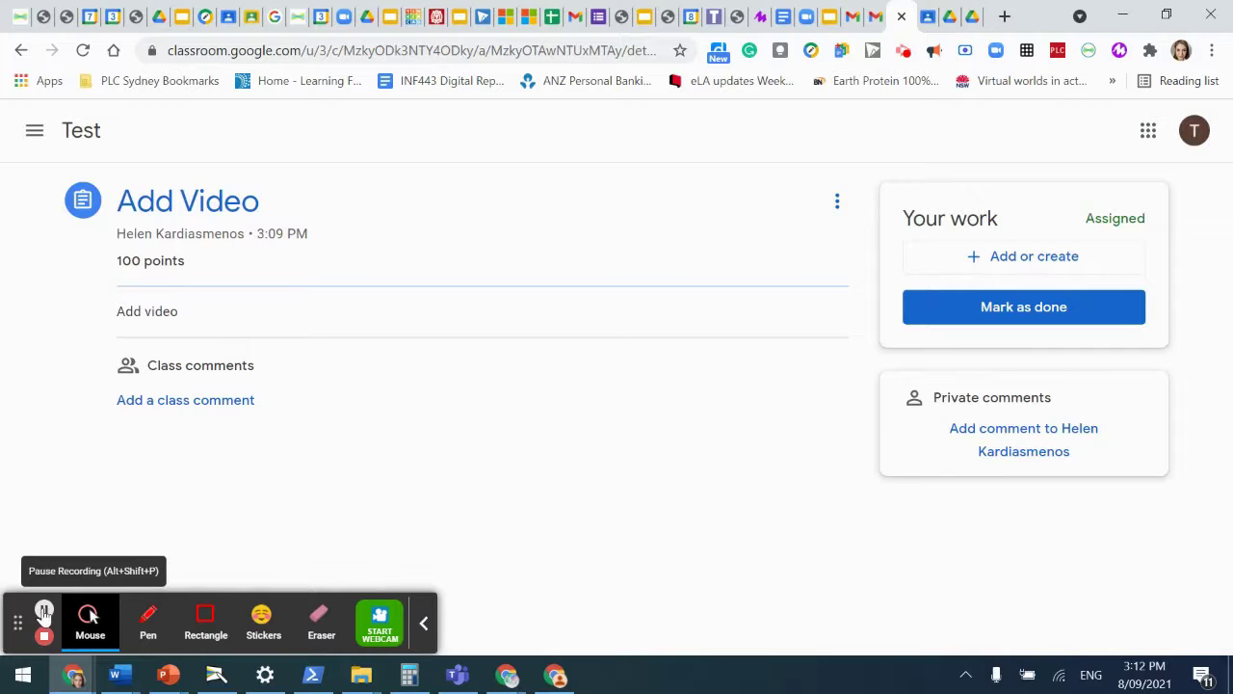
left_click(1050, 258)
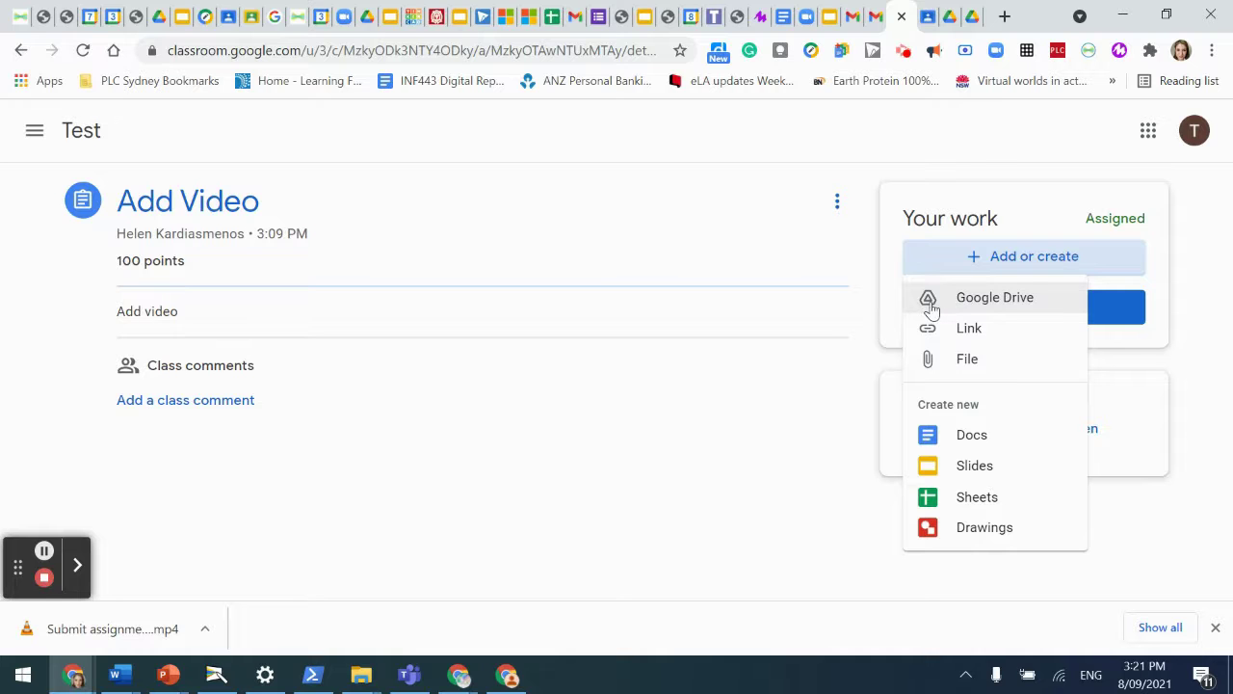
- Insert the MMK Website video from Google Drive, filtering files to Videos
left_click(930, 306)
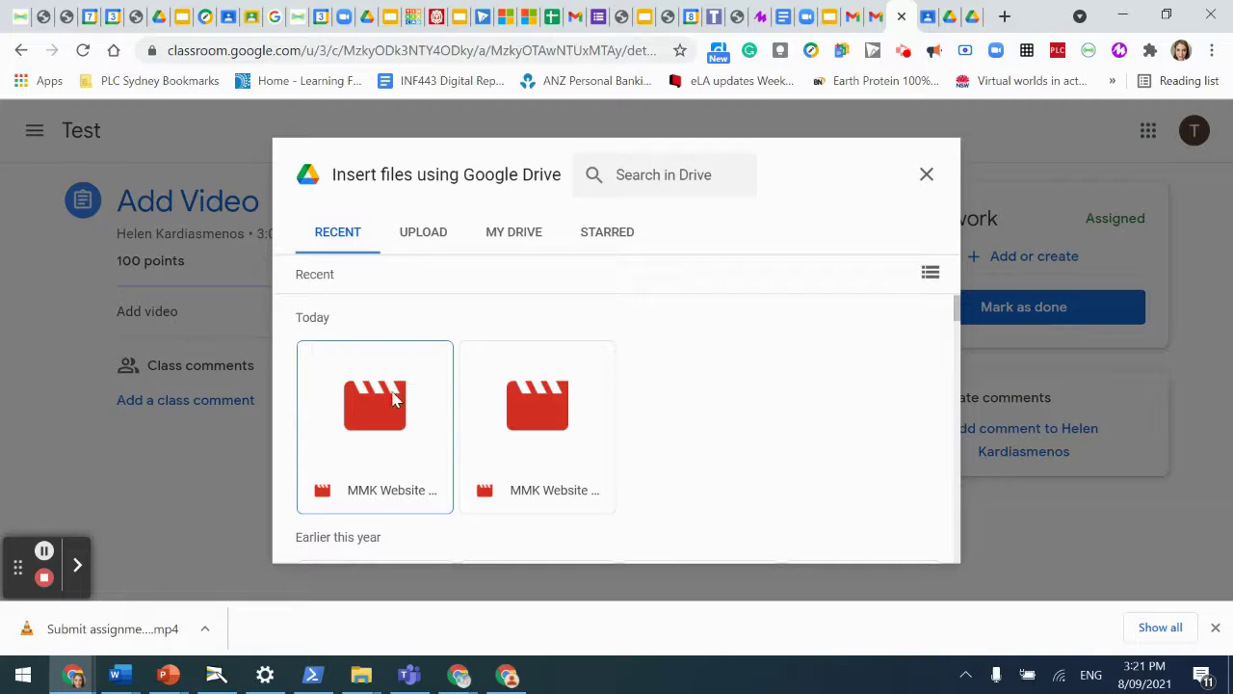
left_click(369, 499)
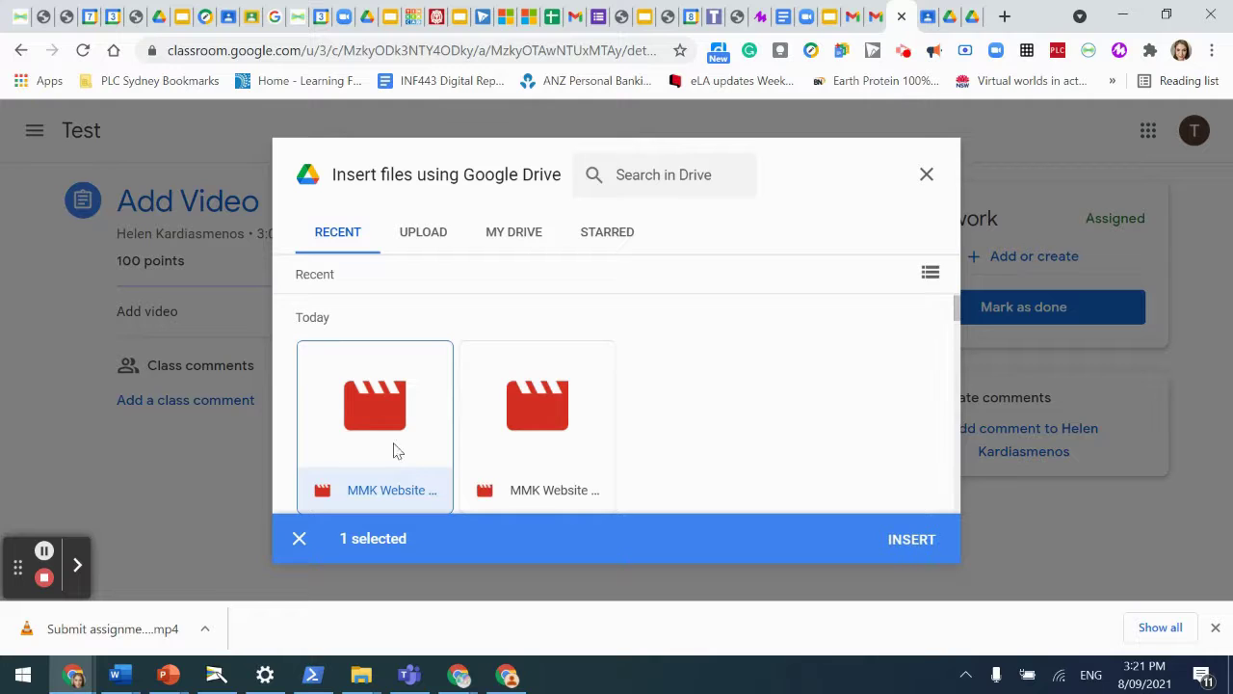
left_click(652, 182)
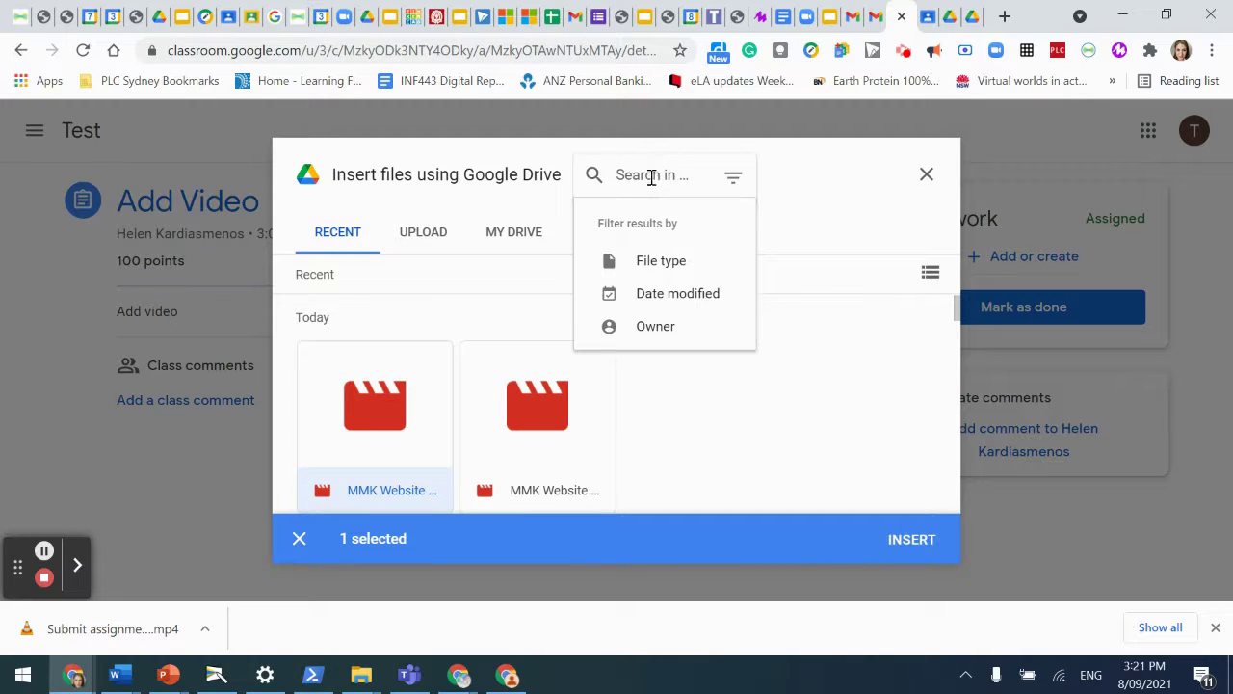
left_click(662, 262)
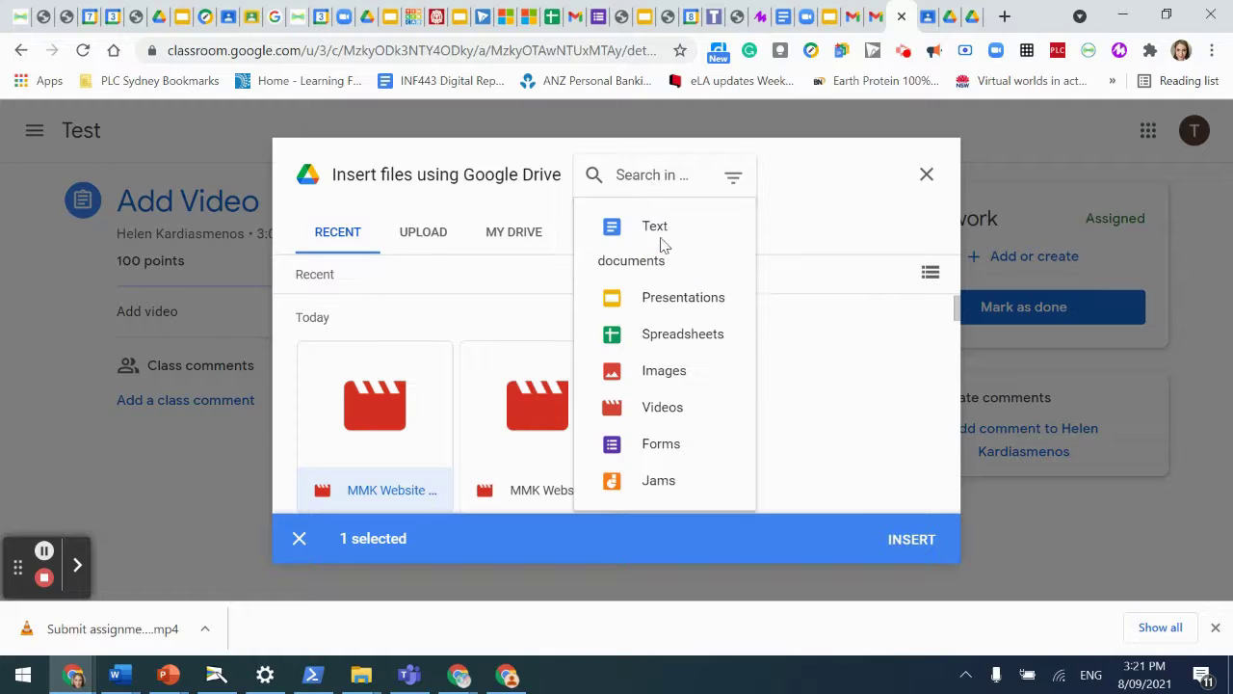
left_click(657, 412)
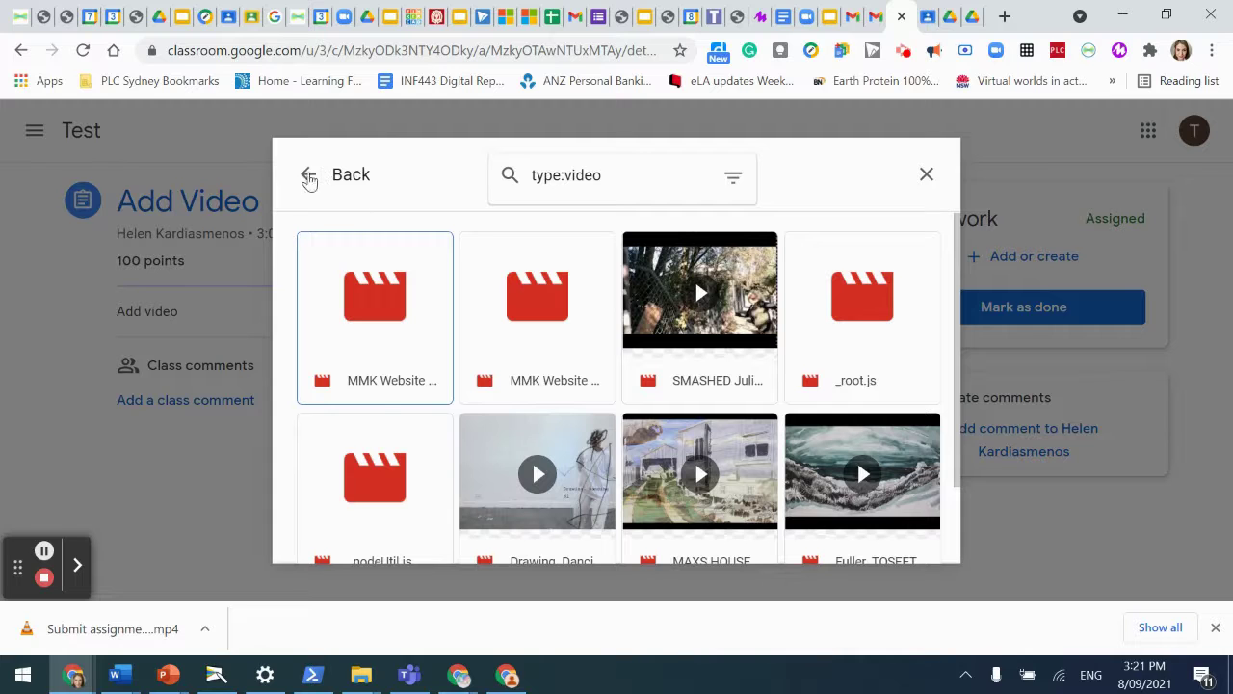
left_click(402, 338)
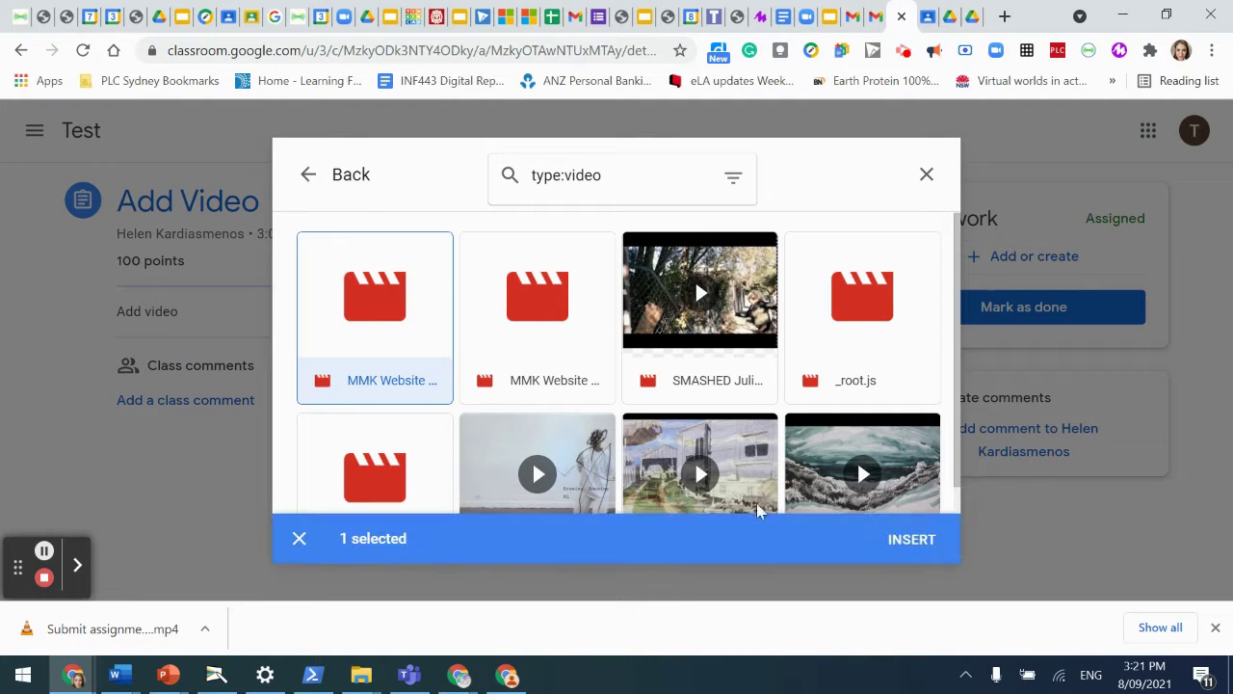
left_click(910, 541)
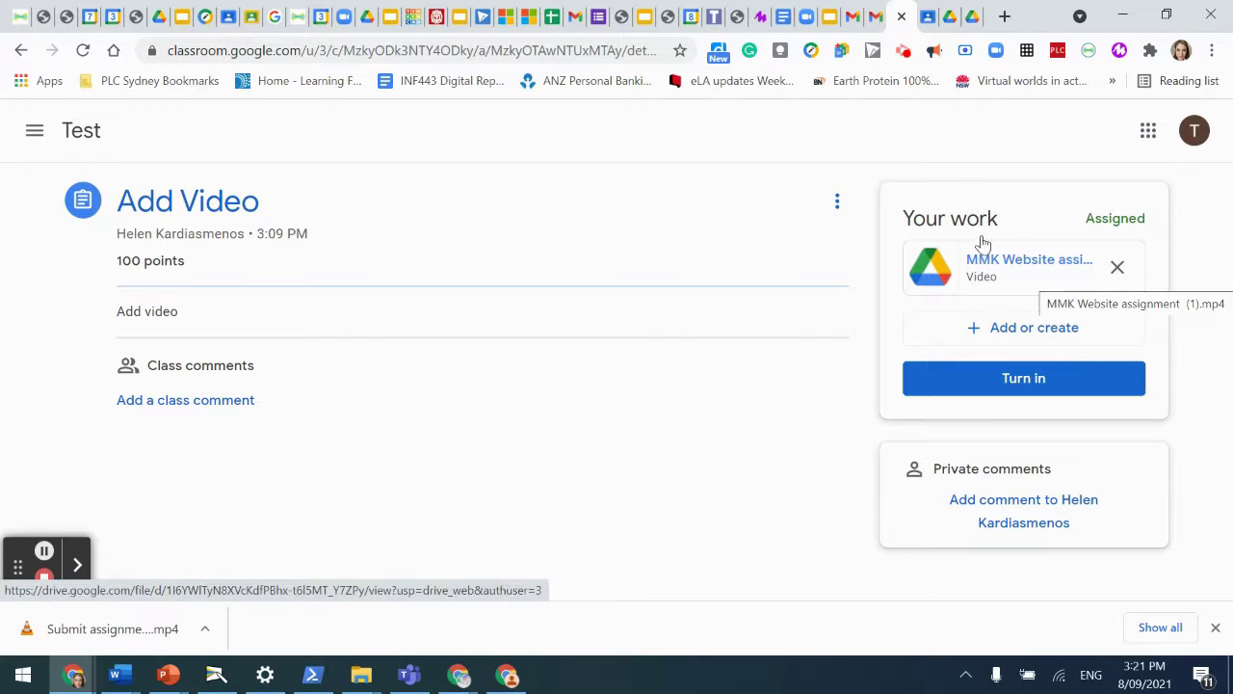
- Turn in the Add Video work with its attached MMK Website assignment (1).mp4
left_click(1012, 382)
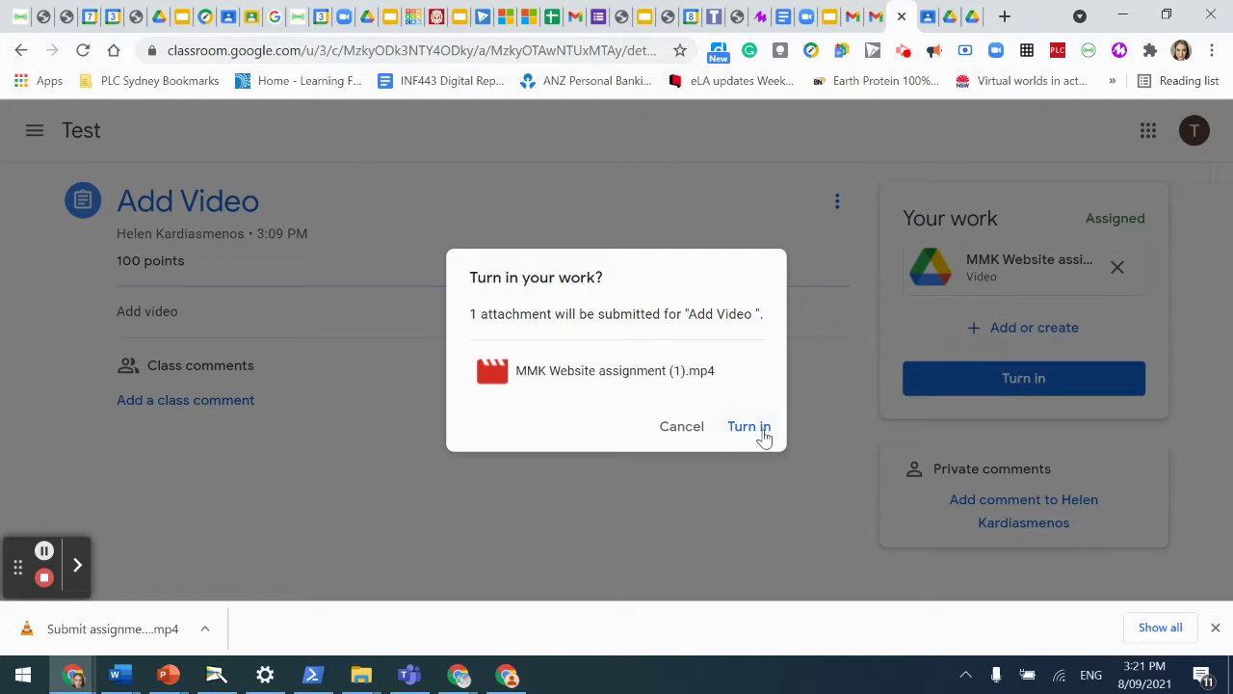
left_click(750, 427)
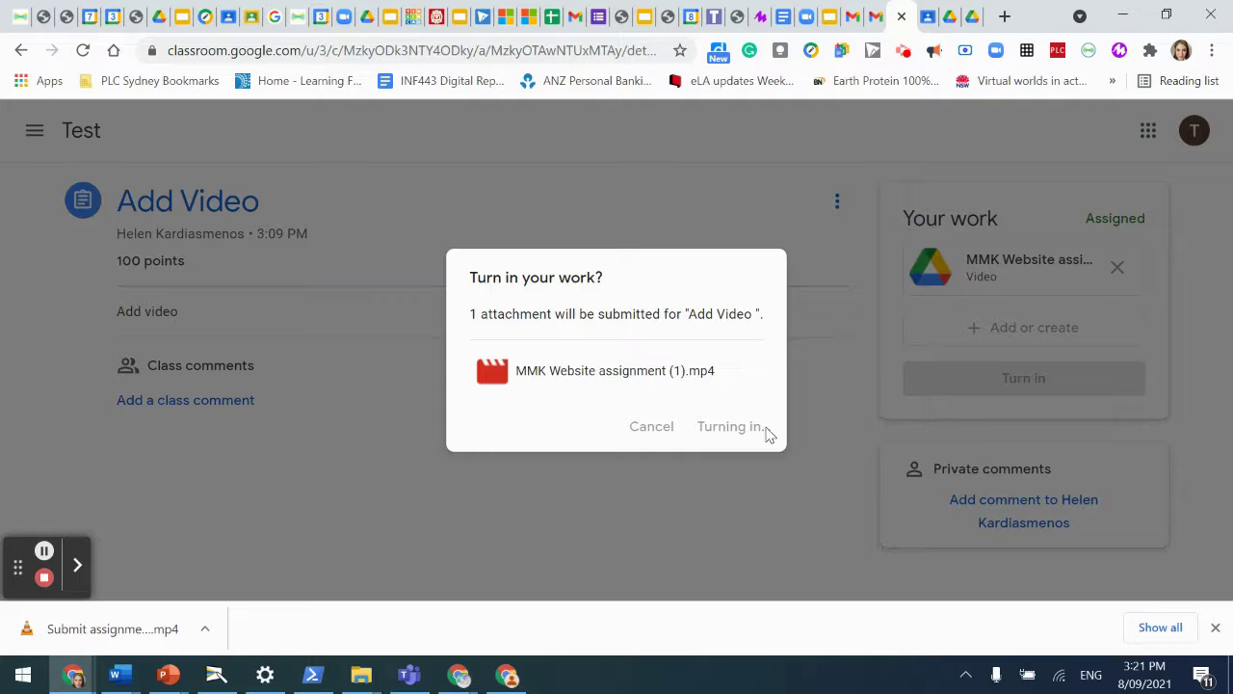